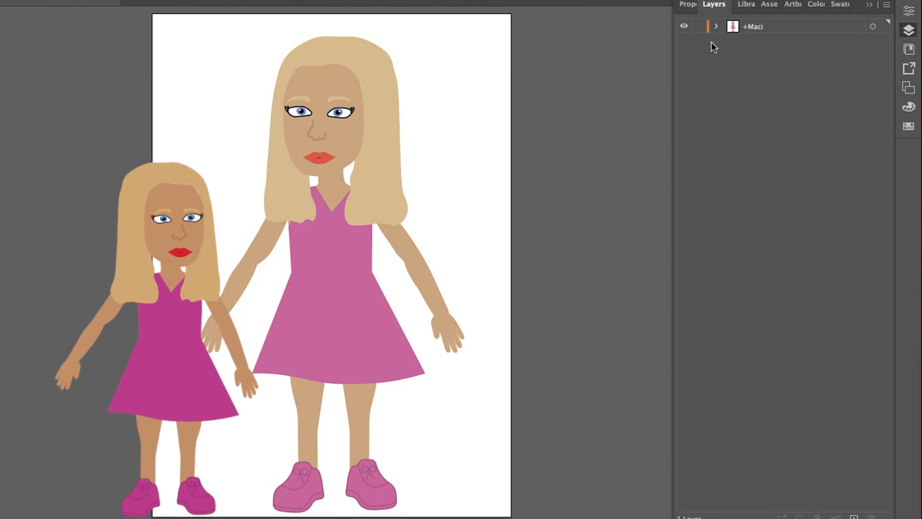
click(695, 5)
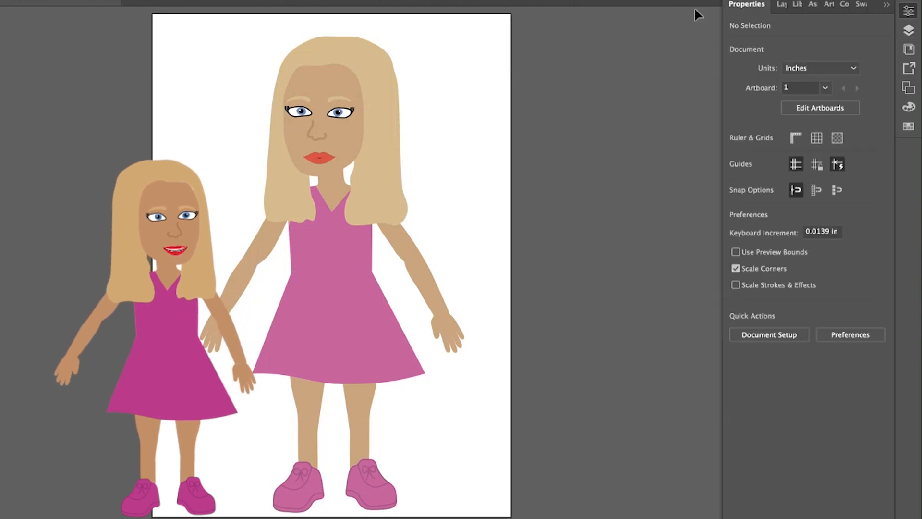
click(798, 108)
click(871, 25)
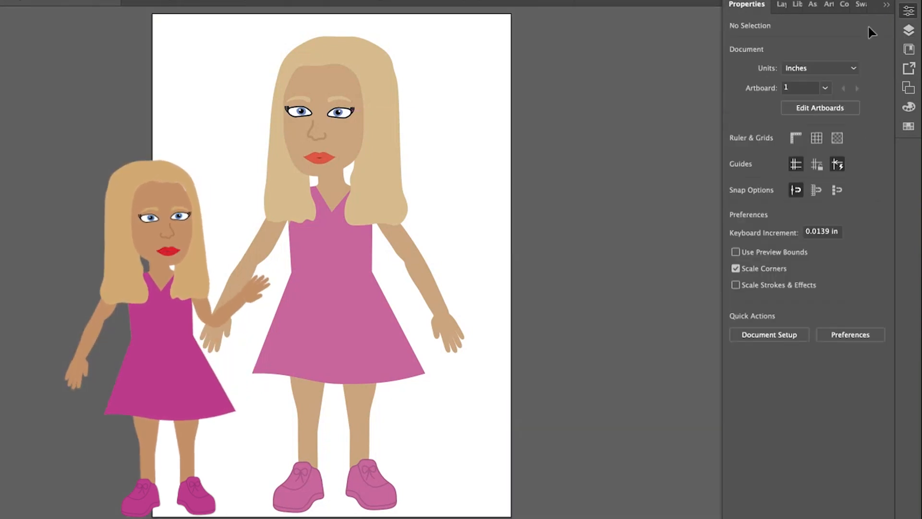
click(781, 5)
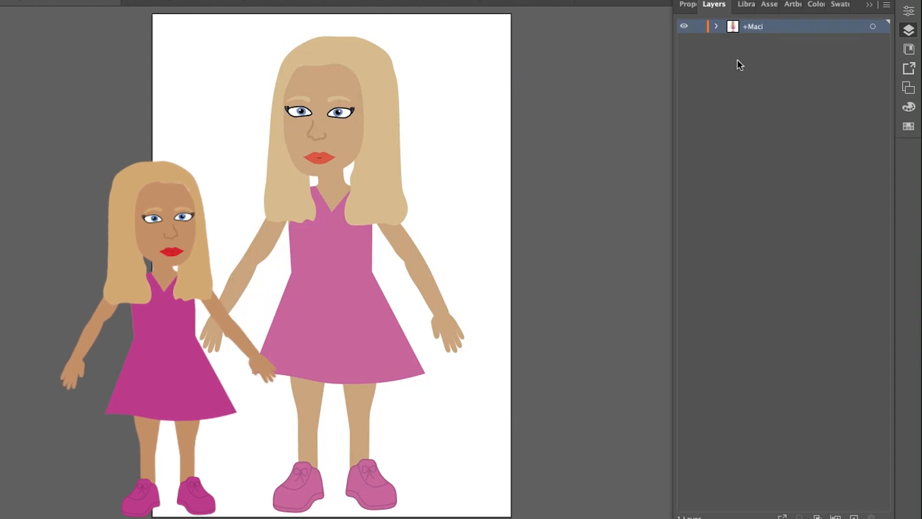
Examine the character artwork's layer hierarchy: the head and body groups, the left profile's facial parts, and the named mouth shapes.
click(716, 28)
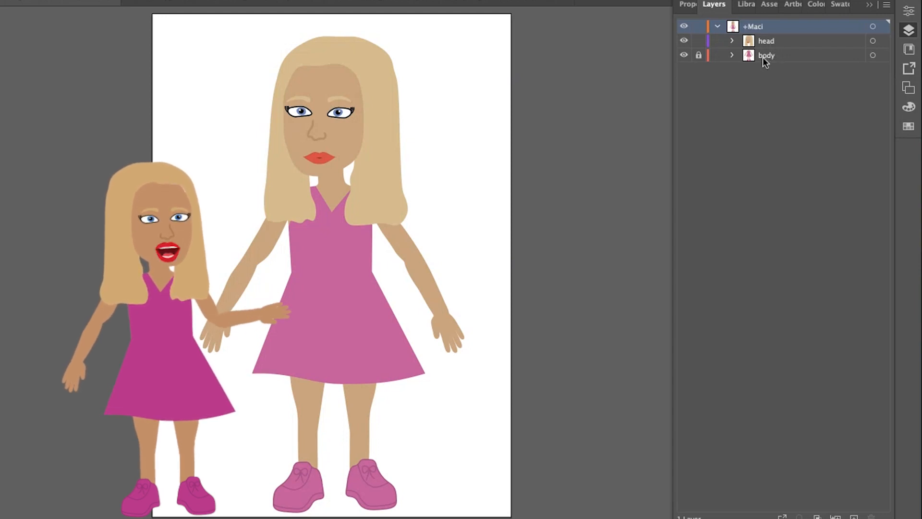
click(733, 40)
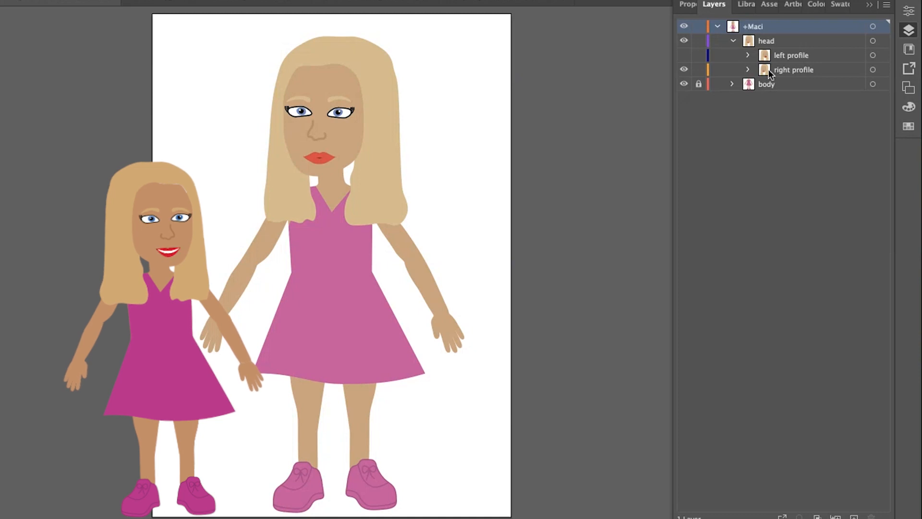
click(748, 56)
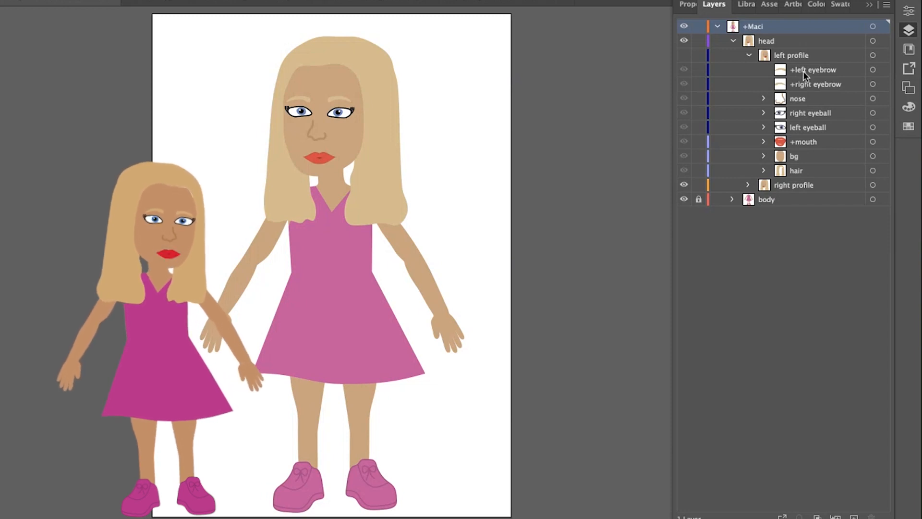
click(802, 140)
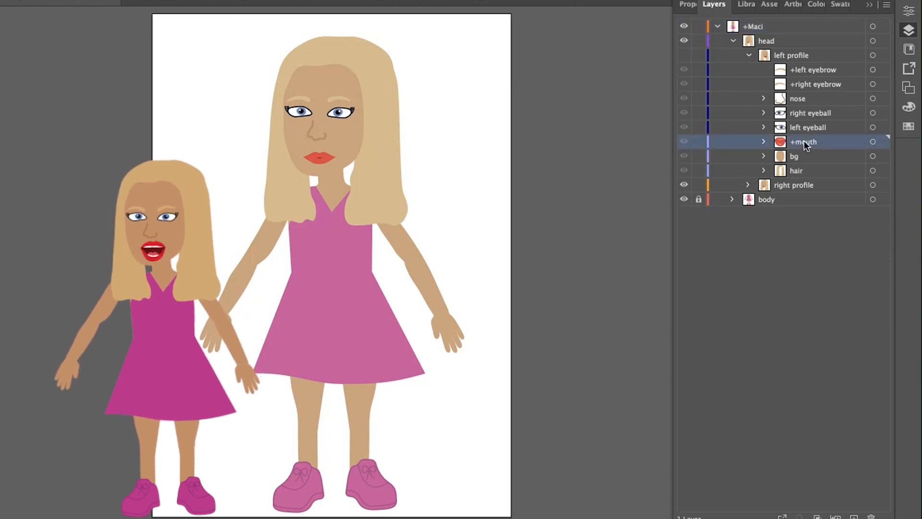
click(764, 142)
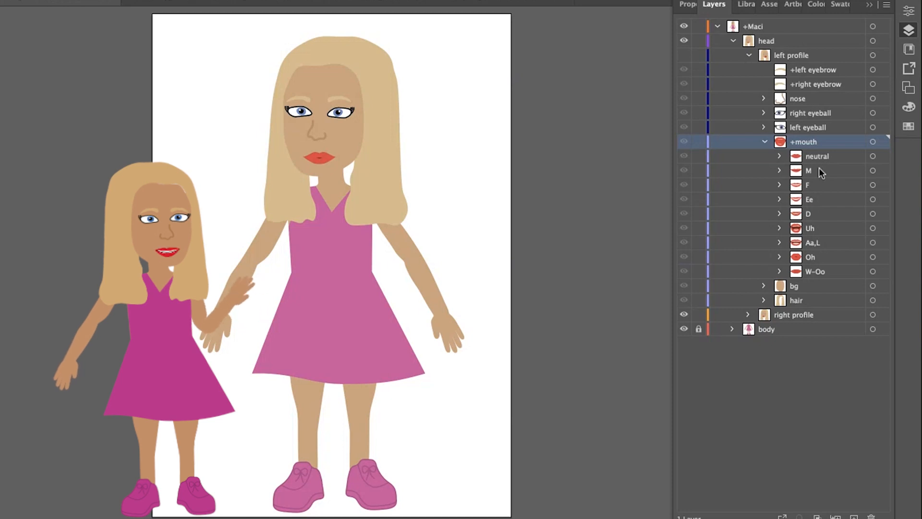
click(766, 141)
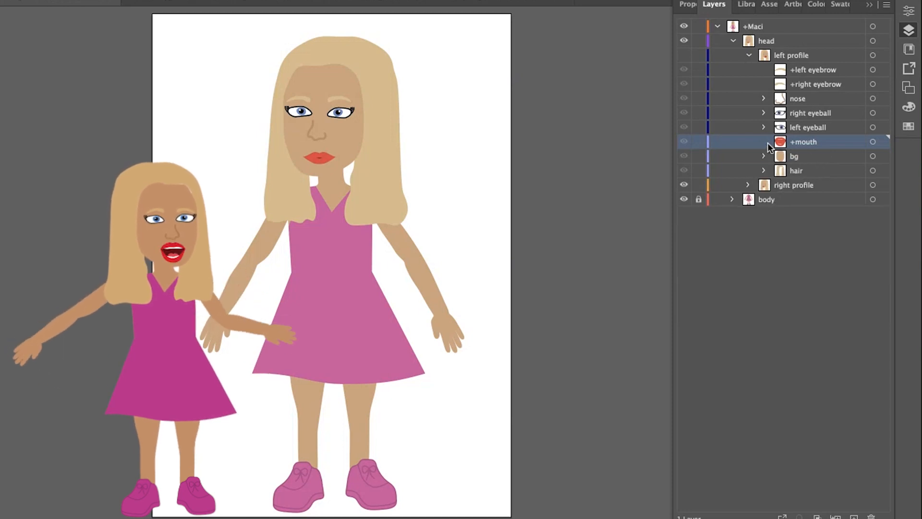
click(748, 56)
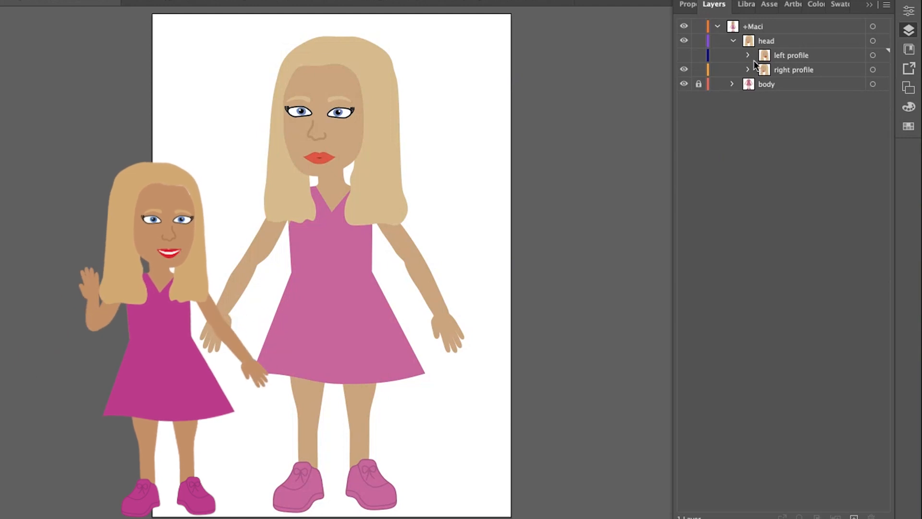
click(733, 83)
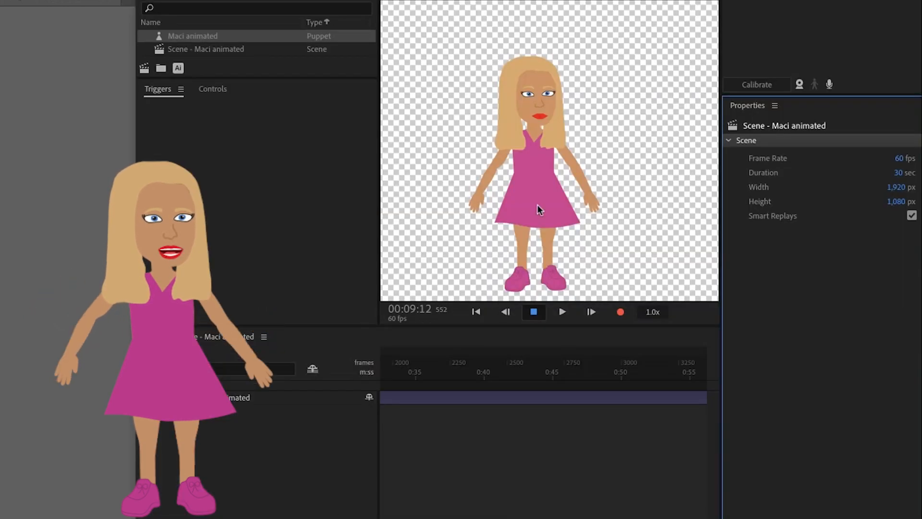
In Character Animator, look over the animated puppet's rig and turn on the camera and microphone inputs in its scene.
click(206, 1)
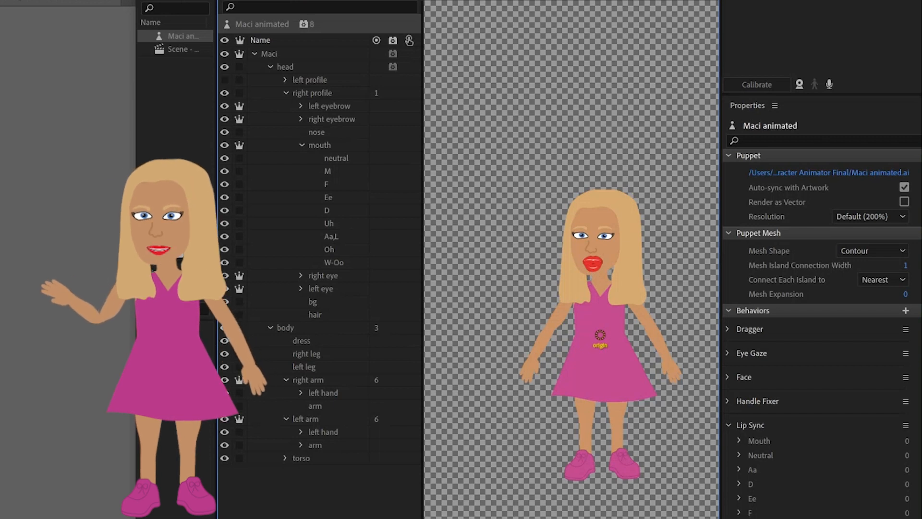
click(240, 1)
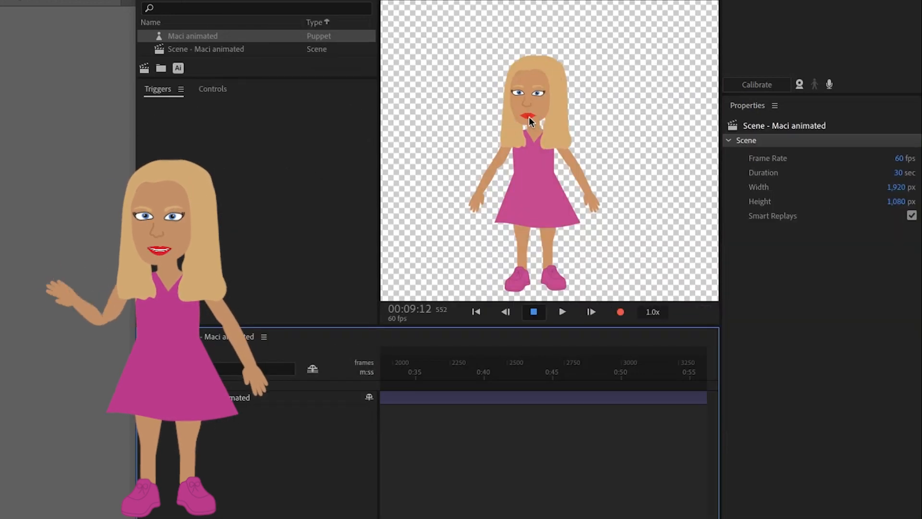
click(799, 86)
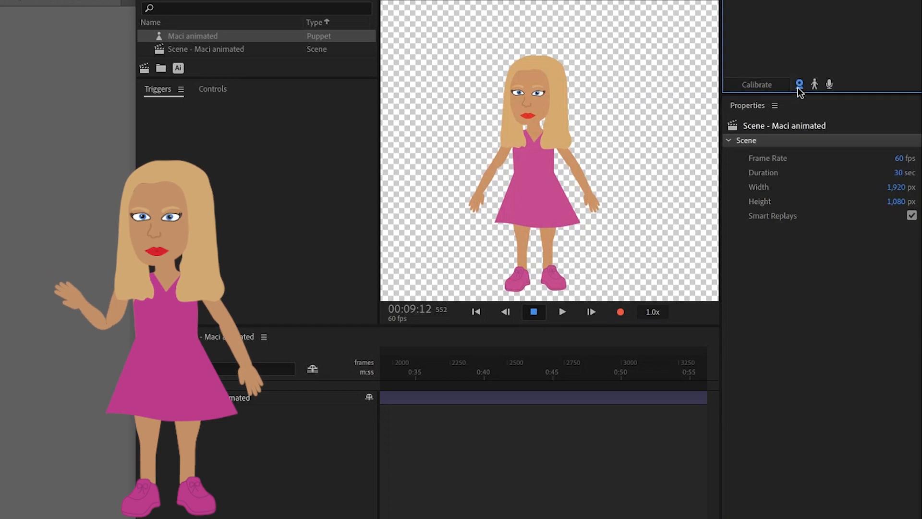
click(829, 87)
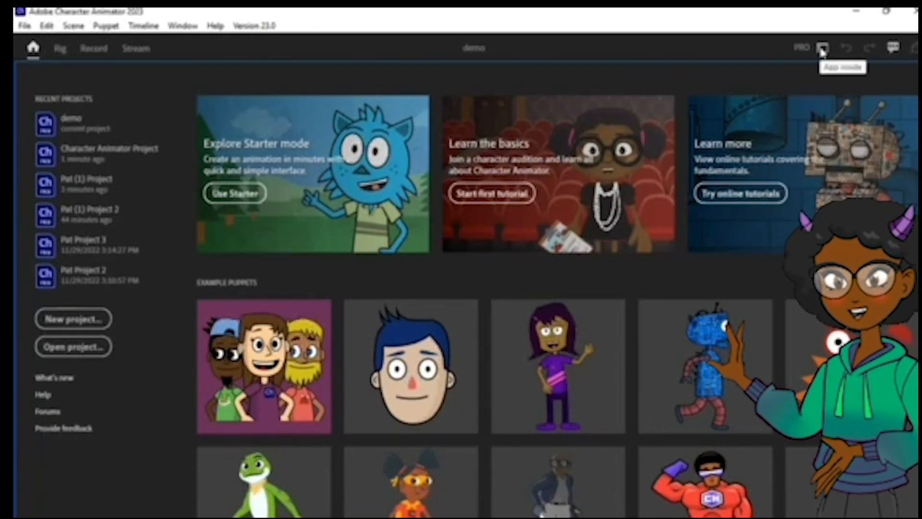
Look at the Starter and Pro mode choices, stay in Pro, and open Puppet Maker from the example puppets.
click(823, 49)
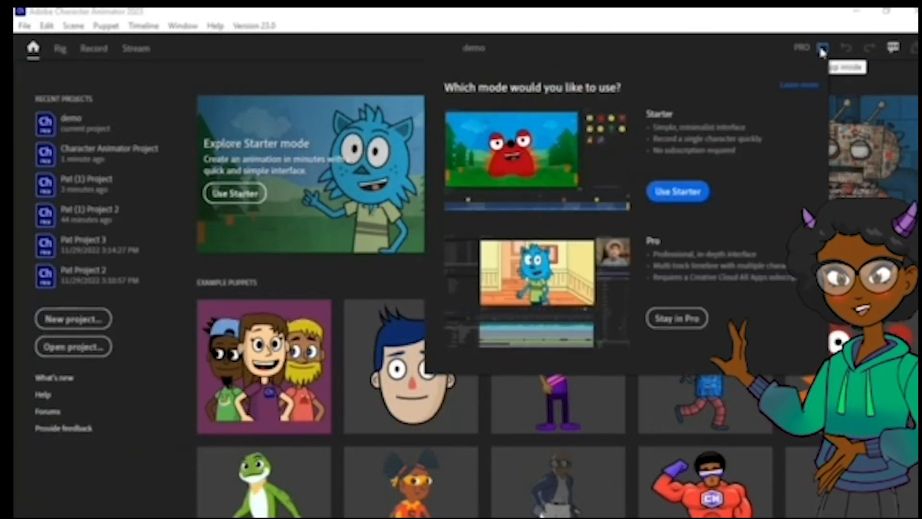
click(822, 48)
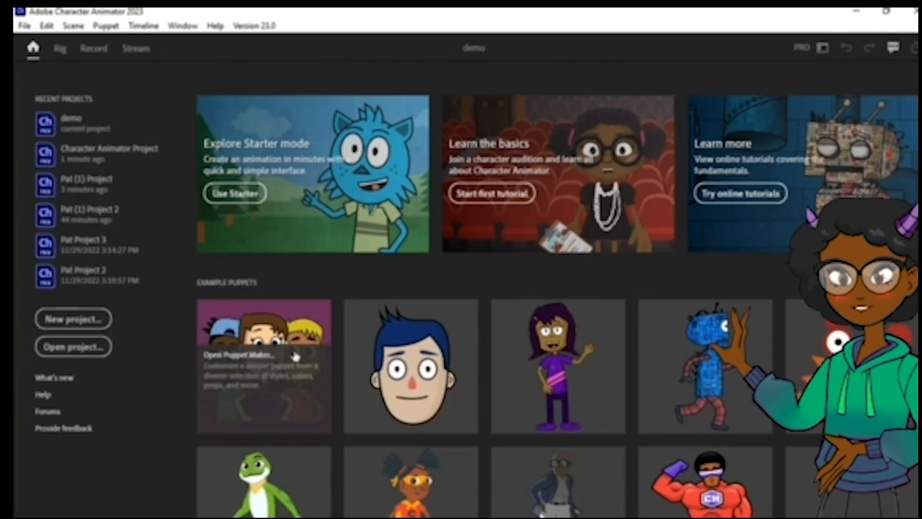
click(276, 387)
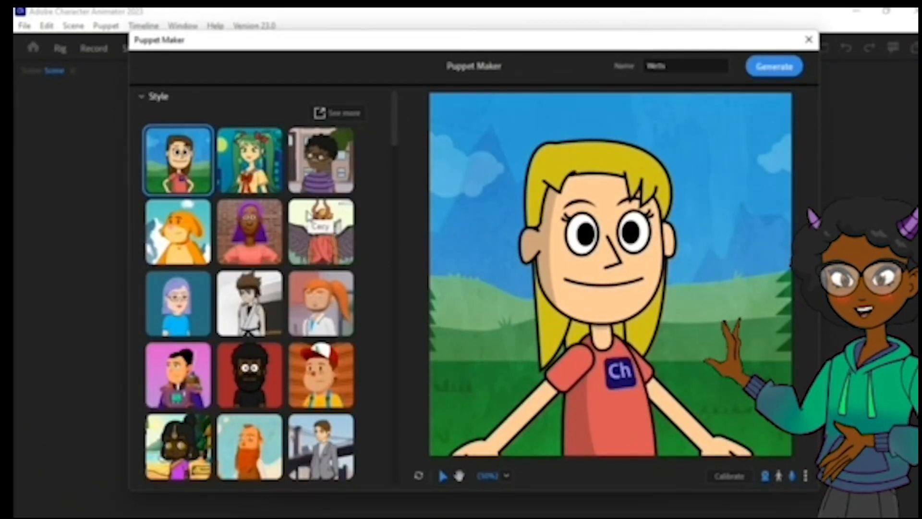
Keep the first puppet style and name the new puppet Stagi.
mouse_move(394, 125)
mouse_down()
mouse_move(394, 161)
mouse_move(390, 119)
mouse_up()
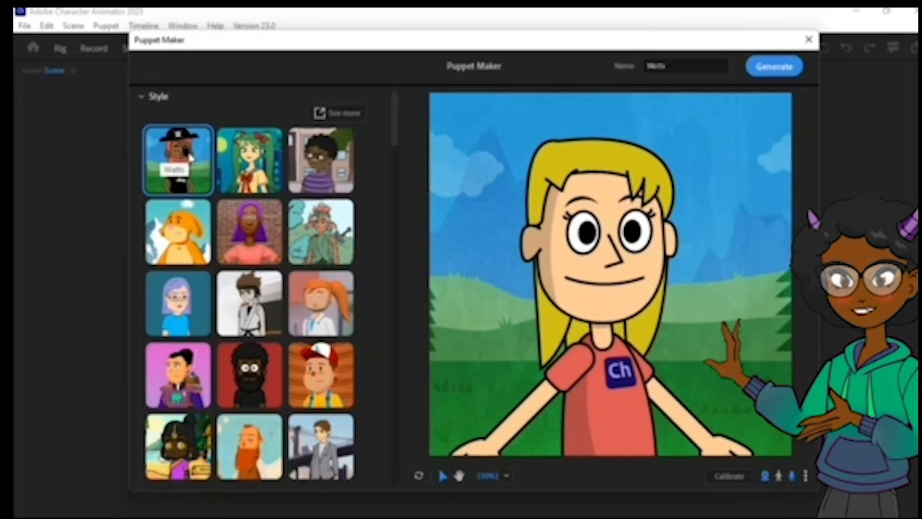
click(684, 63)
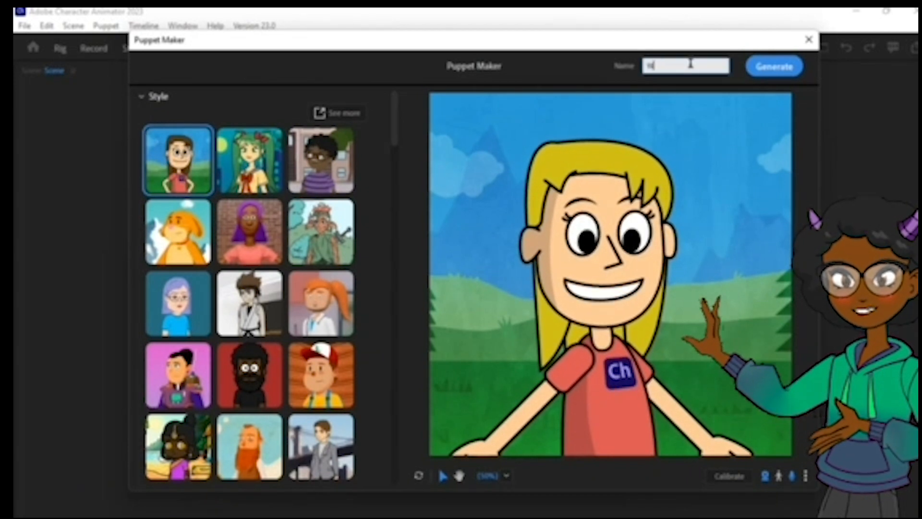
key(BackSpace)
key(BackSpace)
text(Stag)
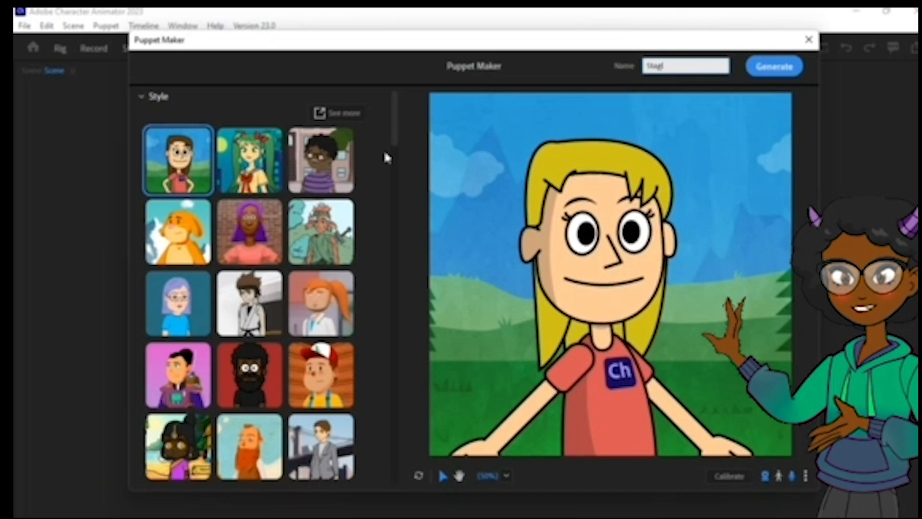
Compare the available hair styles on the puppet and give it the short spiky one.
drag(393, 131, 402, 211)
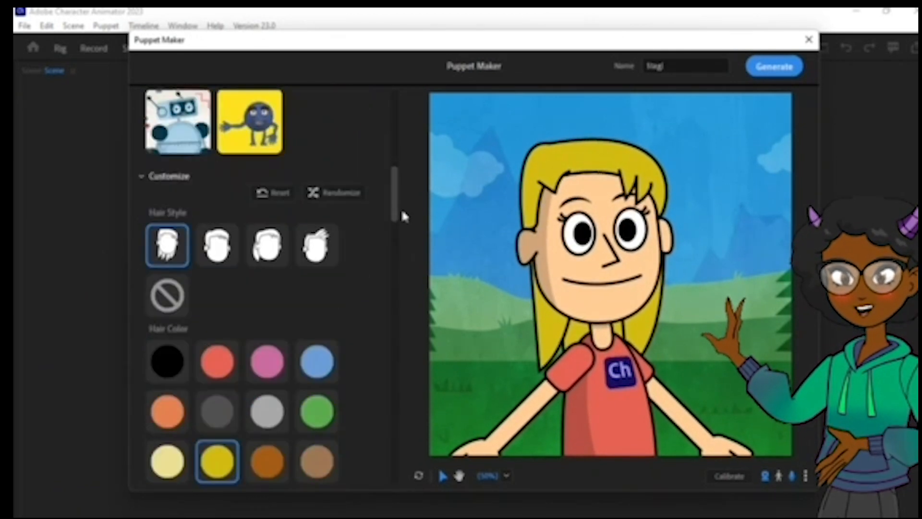
click(218, 254)
click(267, 240)
click(316, 240)
click(217, 245)
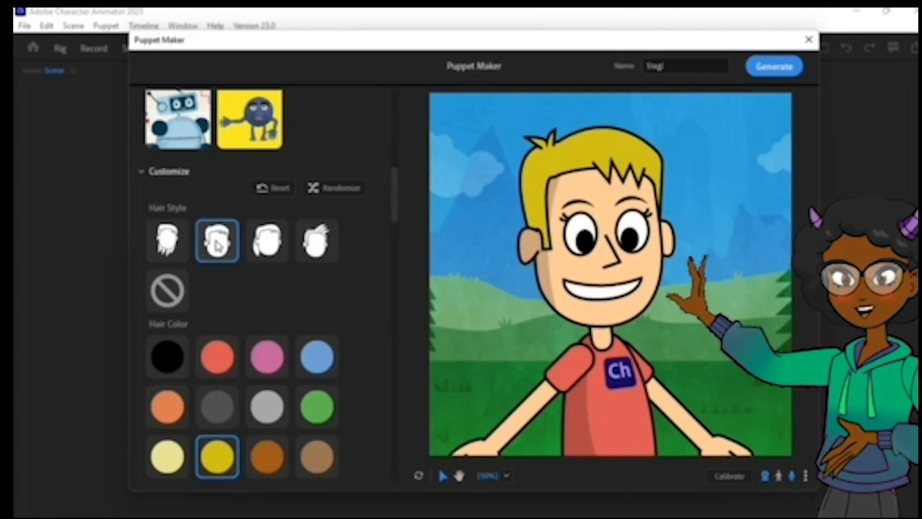
Set the puppet's hair color to dark gray and add the red baseball cap as its hair prop.
drag(396, 168, 395, 193)
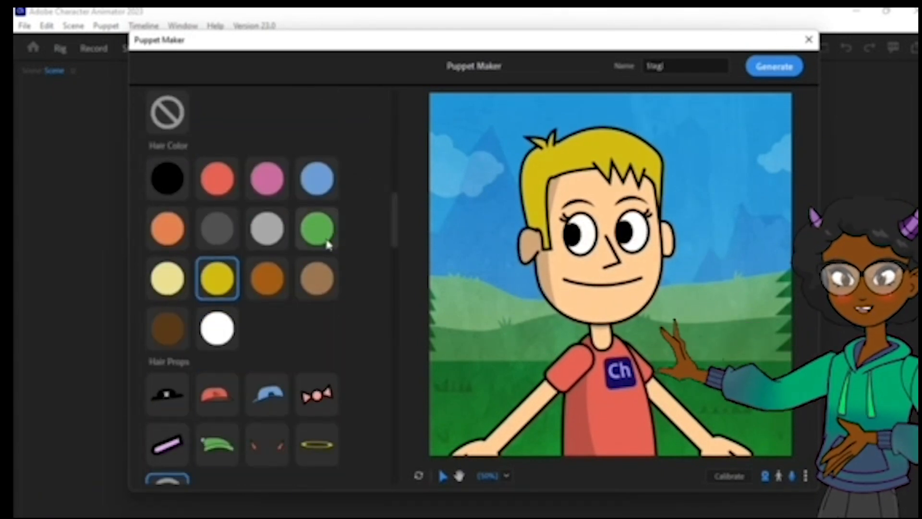
click(323, 286)
click(323, 185)
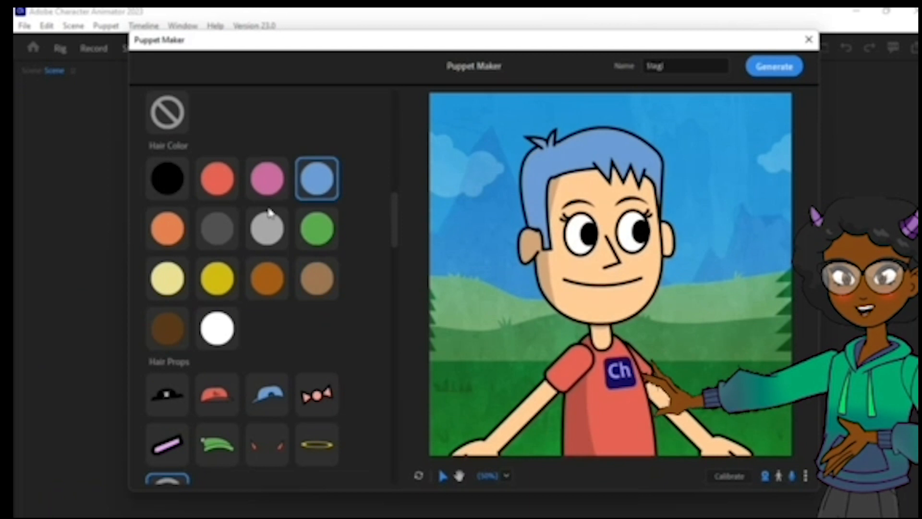
click(230, 232)
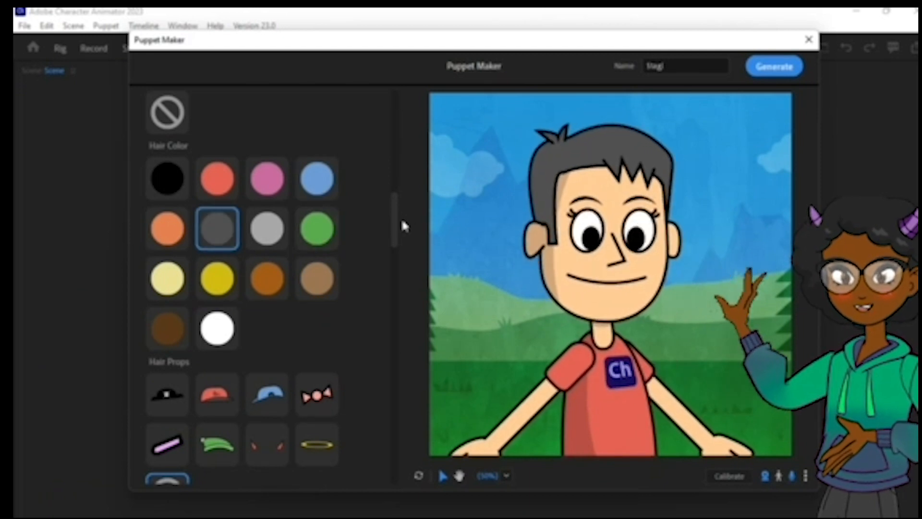
drag(394, 220, 396, 249)
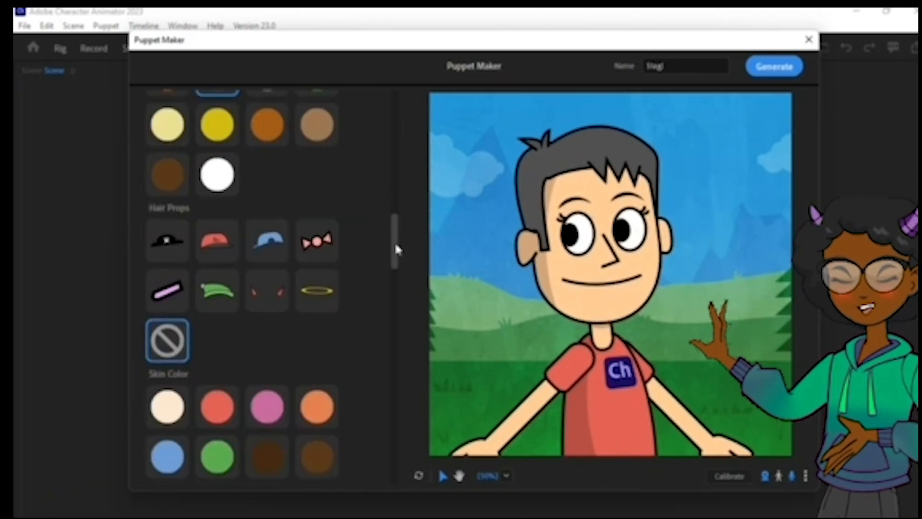
click(213, 241)
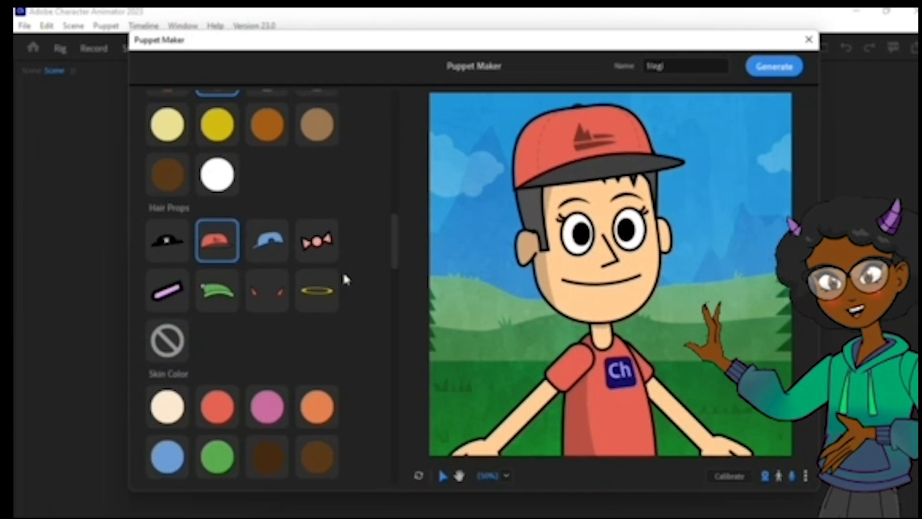
Try green and orange skin colors on the puppet and return to the light peach skin.
drag(394, 238, 396, 266)
click(222, 259)
click(308, 224)
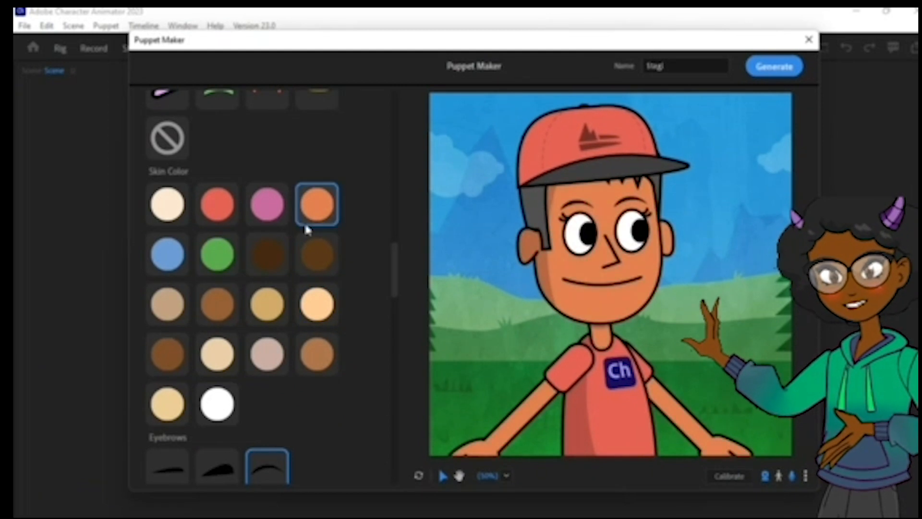
click(317, 303)
Try the flat eyebrows, settle on the thin arched ones, and remove the puppet's eyelashes.
drag(391, 273, 392, 307)
click(182, 251)
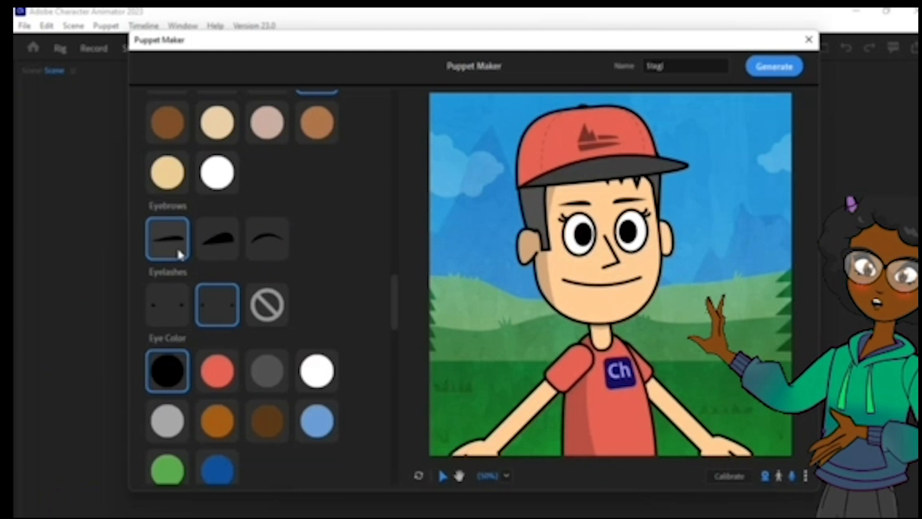
click(253, 245)
click(180, 304)
click(267, 304)
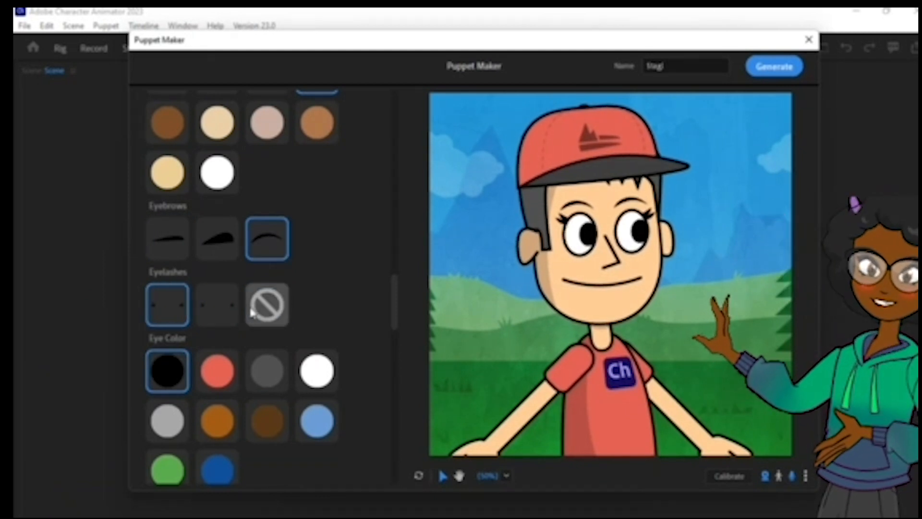
Try dark blue and brown eye colors on the puppet and return to black.
drag(393, 299, 393, 315)
click(235, 318)
click(279, 262)
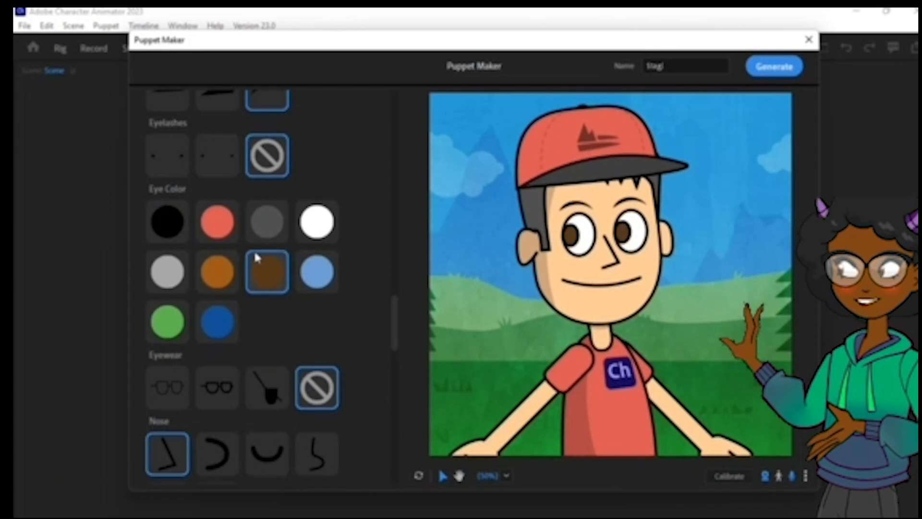
click(173, 229)
Compare nose shapes, choose the small curve that opens to the left, and add the pointed goatee as facial hair.
scroll(399, 347, down, 3)
click(218, 323)
click(323, 273)
click(230, 286)
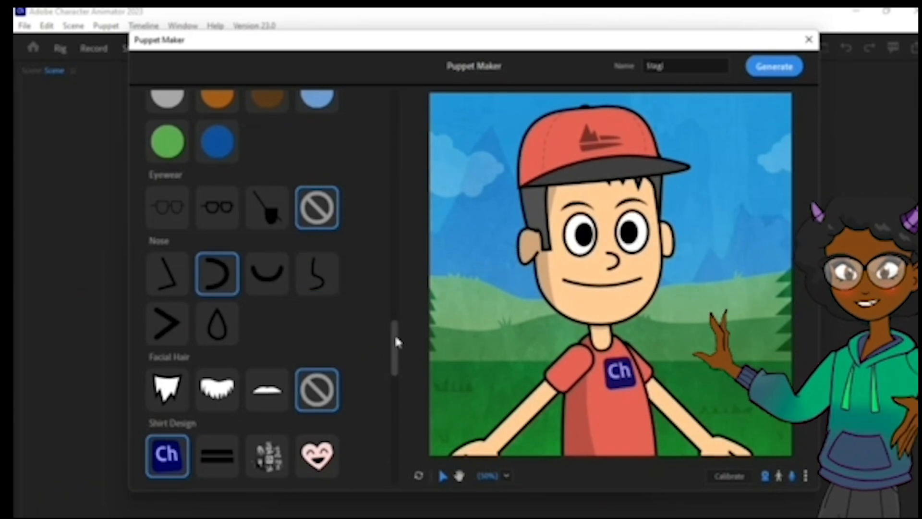
scroll(396, 342, down, 2)
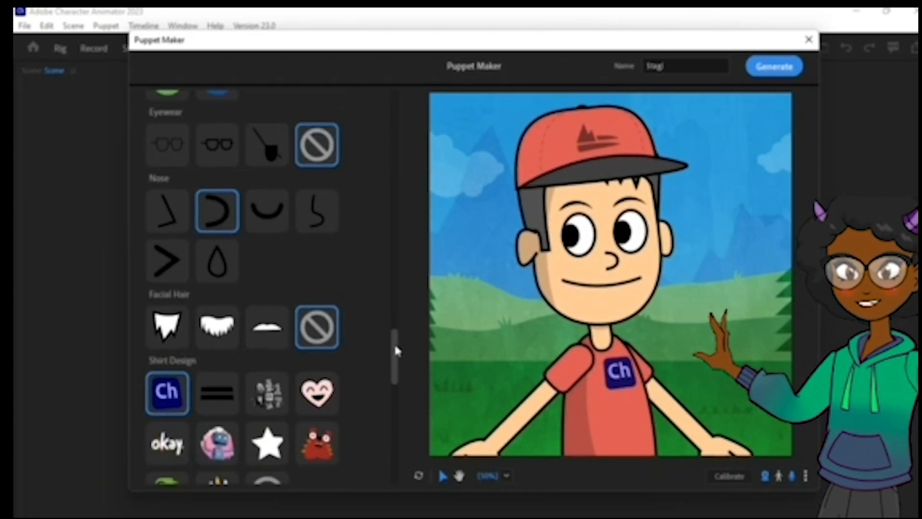
click(177, 332)
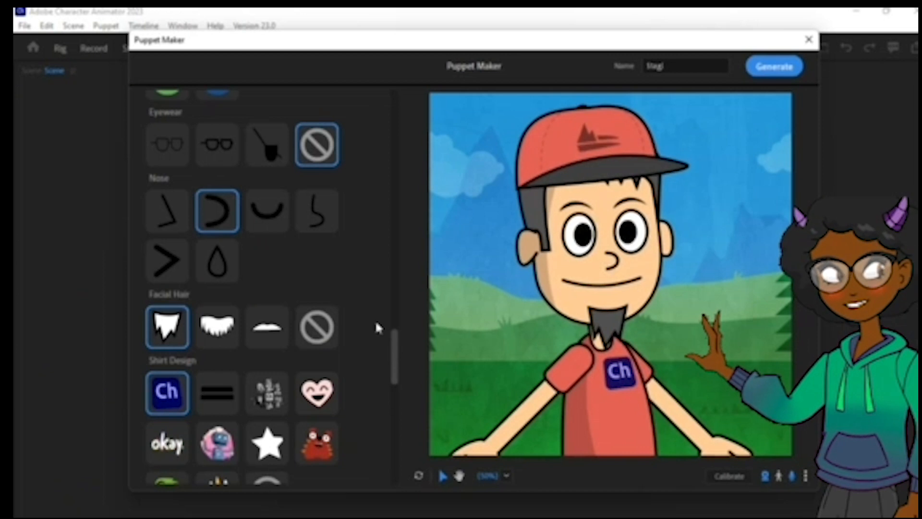
Give the puppet the thin-framed glasses, then compare shirt designs and return to the Ch logo.
click(180, 157)
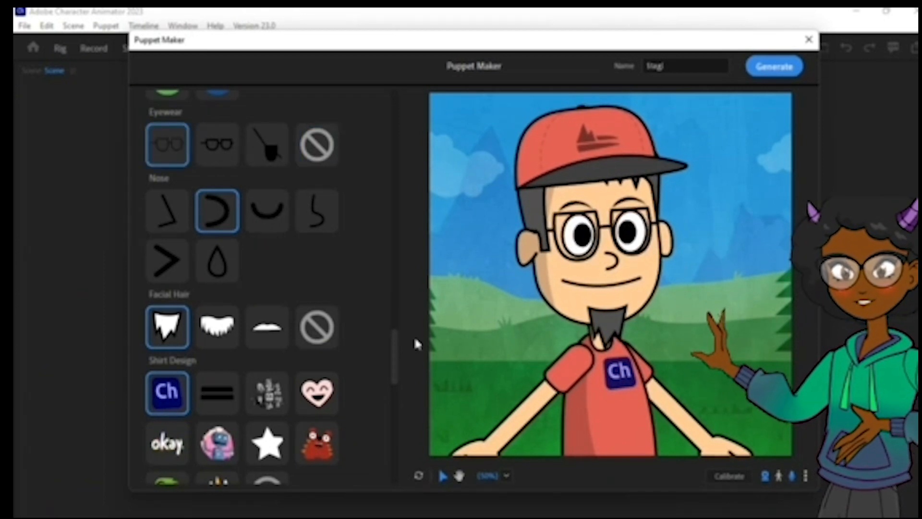
drag(395, 364, 391, 380)
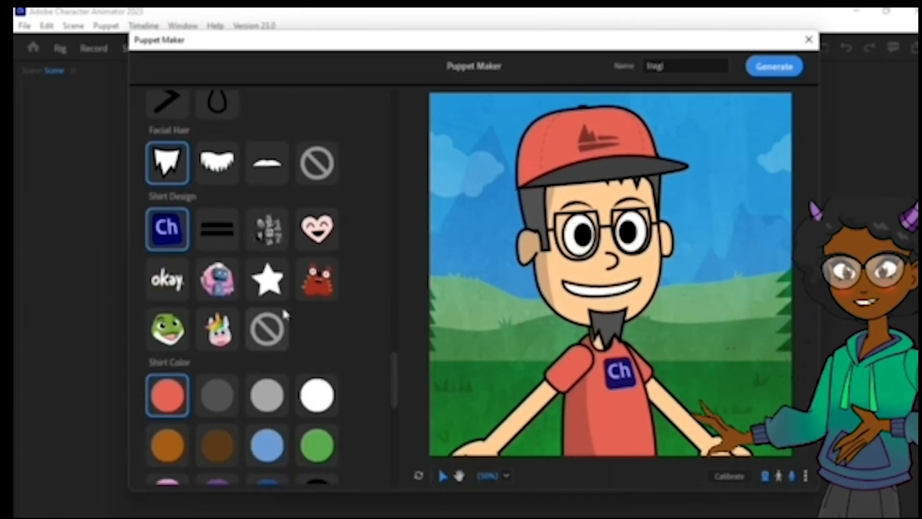
click(269, 328)
click(316, 280)
click(222, 277)
click(167, 228)
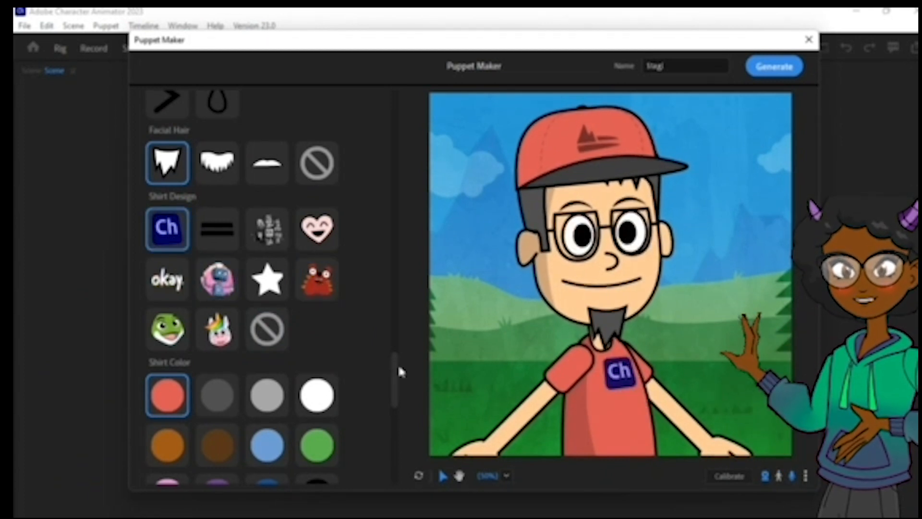
Keep red as the puppet's shirt color and switch the preview backdrop to the indoor room with bookshelves.
drag(392, 371, 394, 391)
click(259, 342)
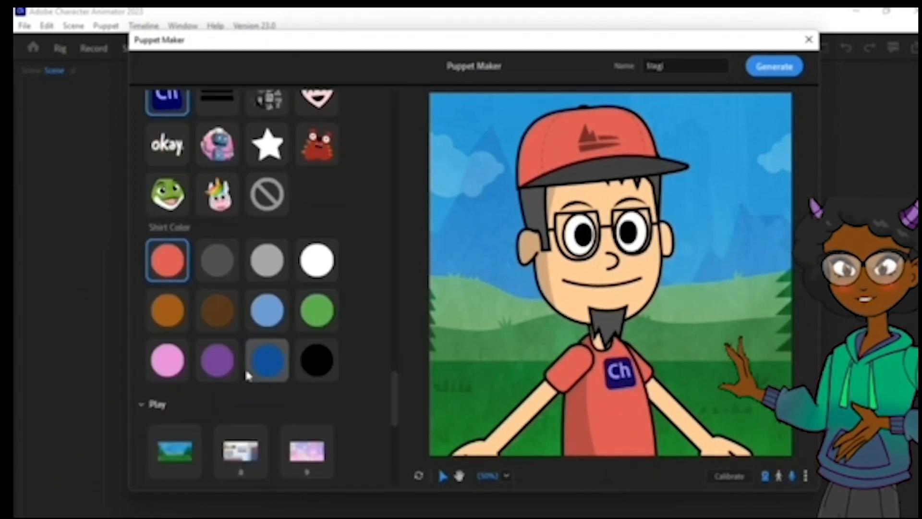
click(169, 271)
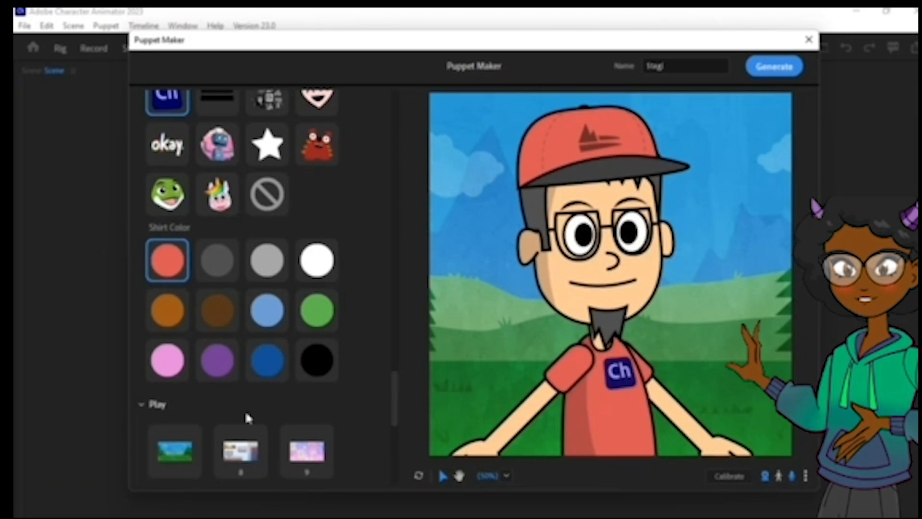
click(248, 470)
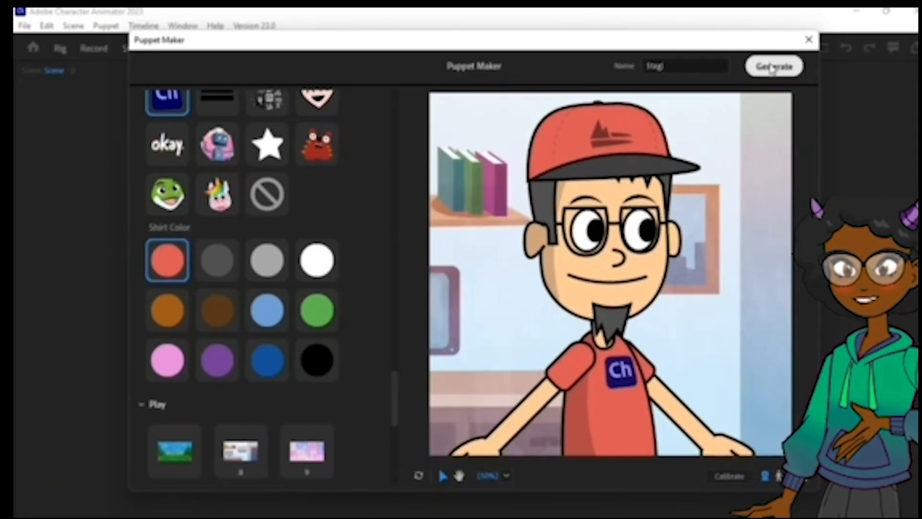
Generate the Stagi puppet and calibrate the camera tracking for its neutral pose.
click(773, 67)
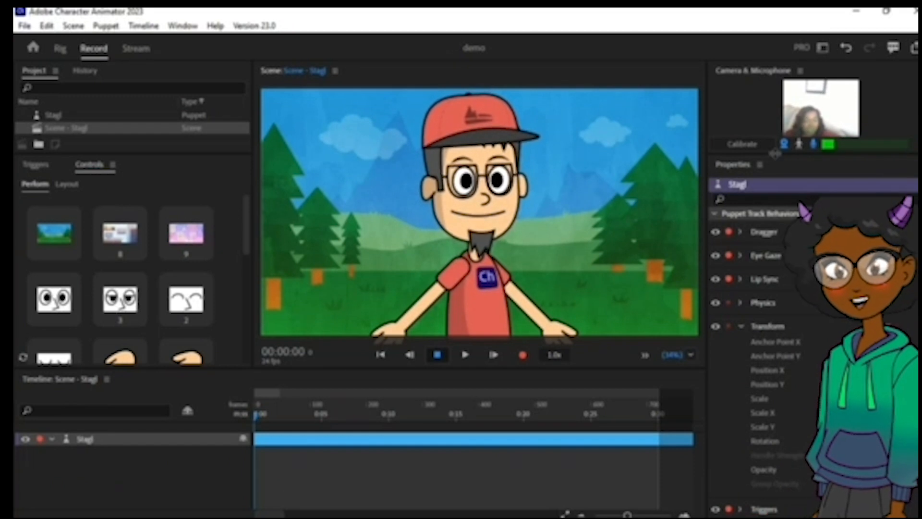
click(744, 141)
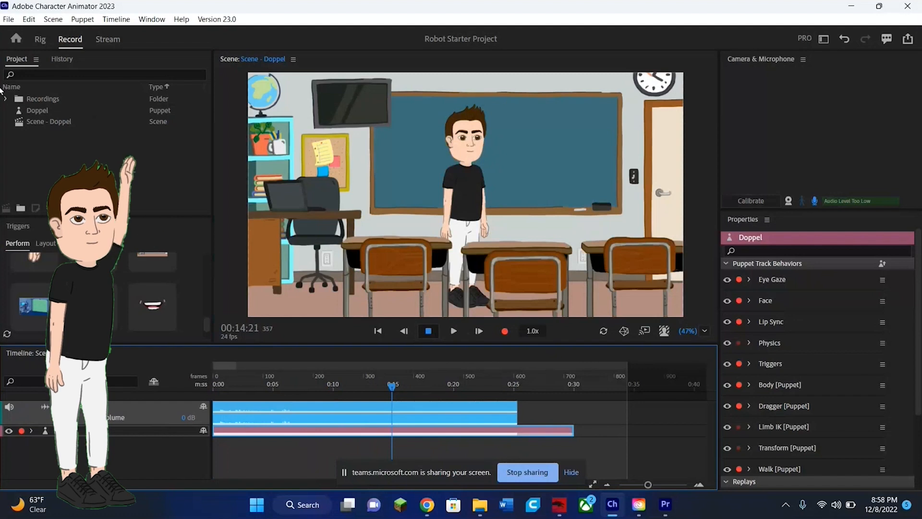
Start a quick export of the Doppel scene with the High Quality (larger file) preset.
click(9, 19)
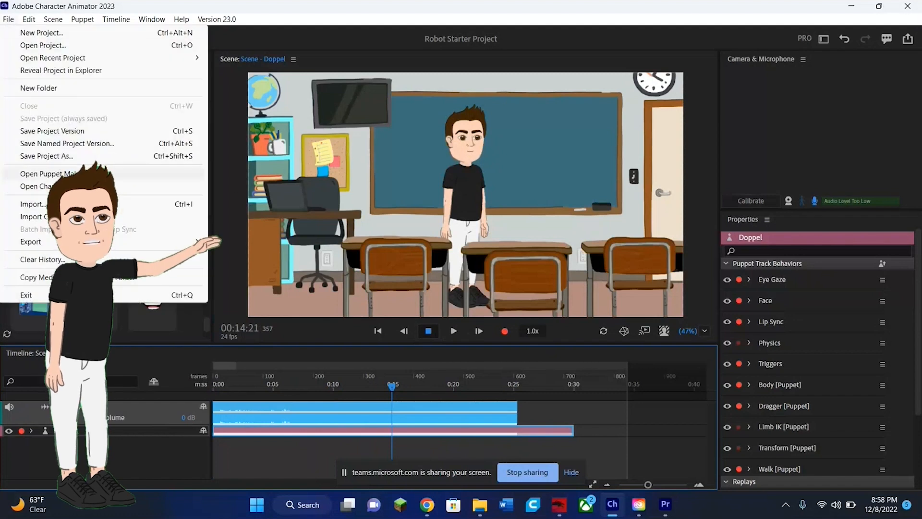
mouse_move(131, 241)
click(229, 242)
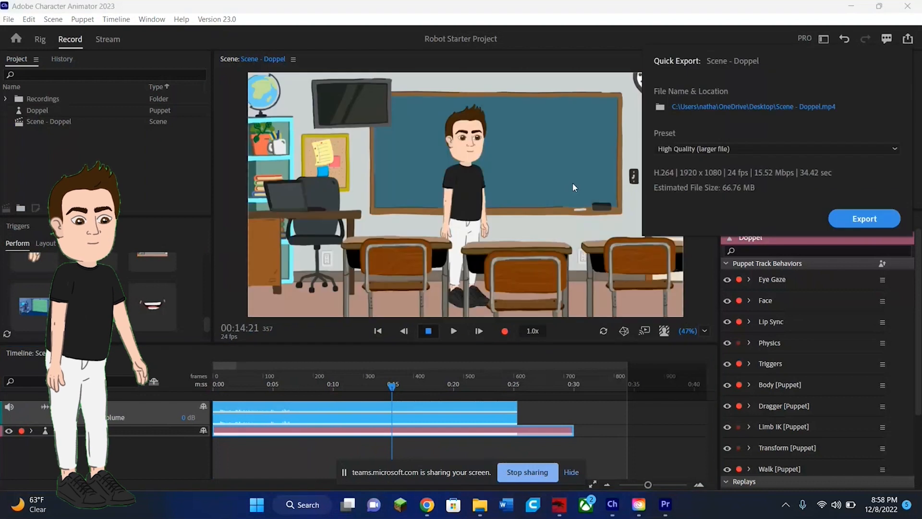
click(779, 149)
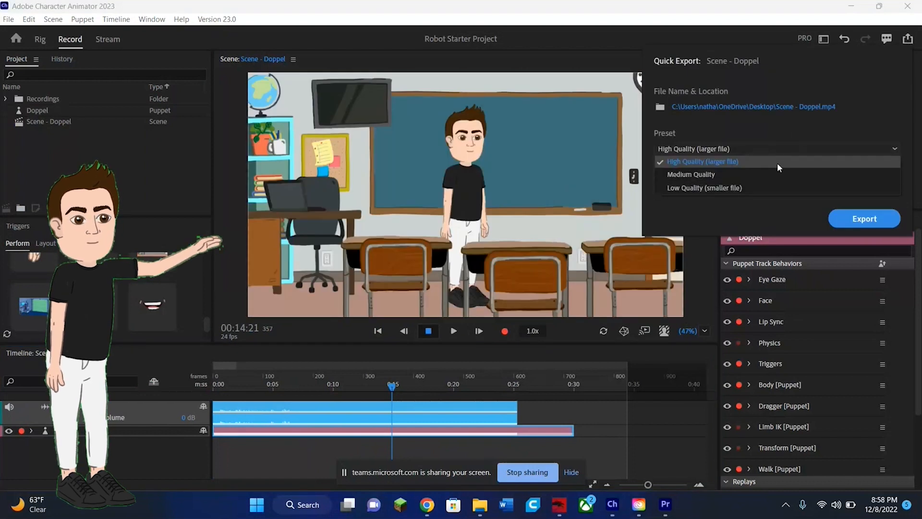
click(777, 162)
Save the export to the Desktop as PuppetTest1 and export the scene.
click(755, 102)
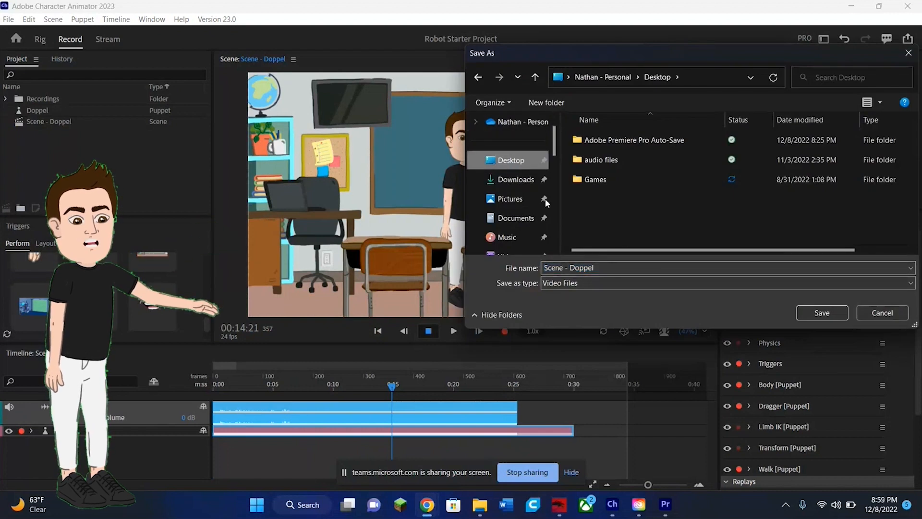
click(693, 264)
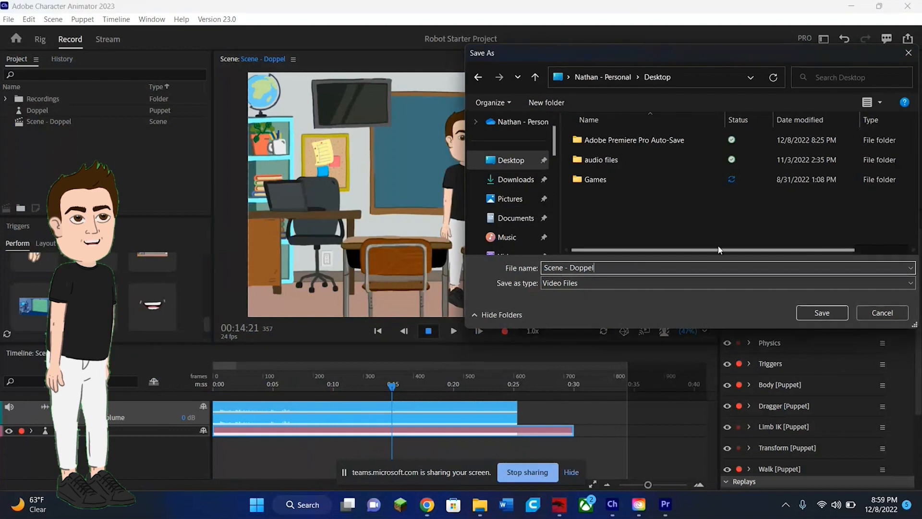
drag(597, 269, 543, 268)
text(Pup)
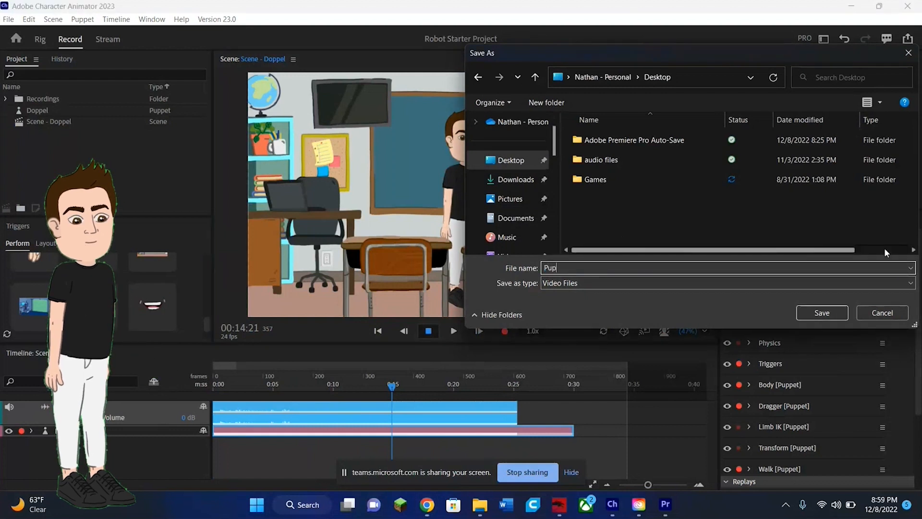
text(petTest1)
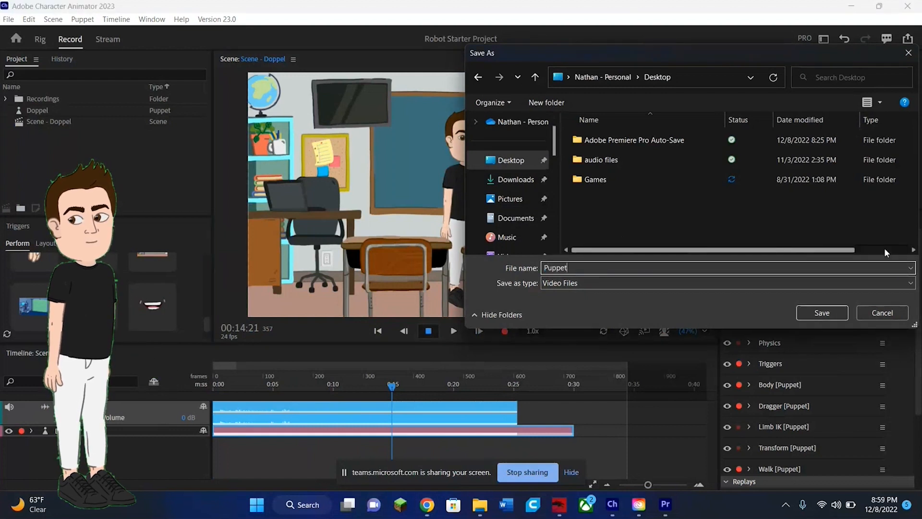
click(826, 312)
click(859, 226)
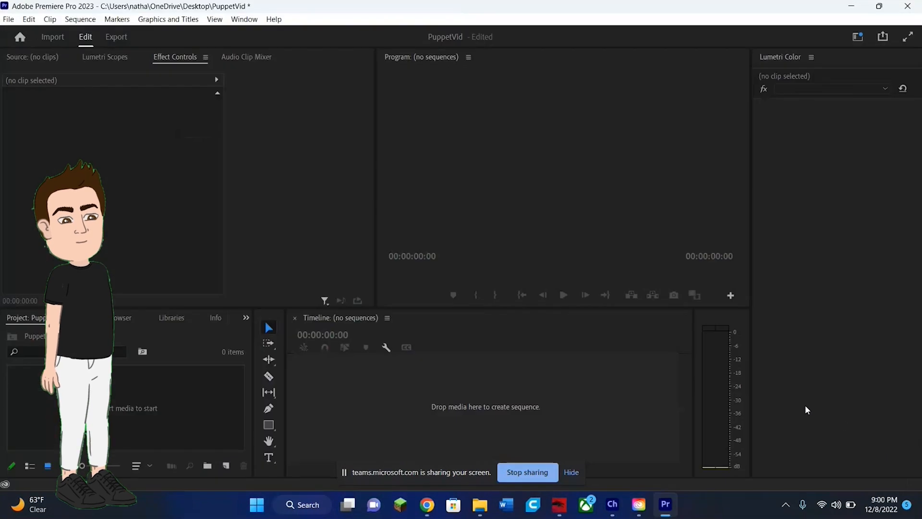
Add the exported PuppetTest1 video from the Desktop folder to the empty Premiere Pro timeline.
mouse_move(480, 504)
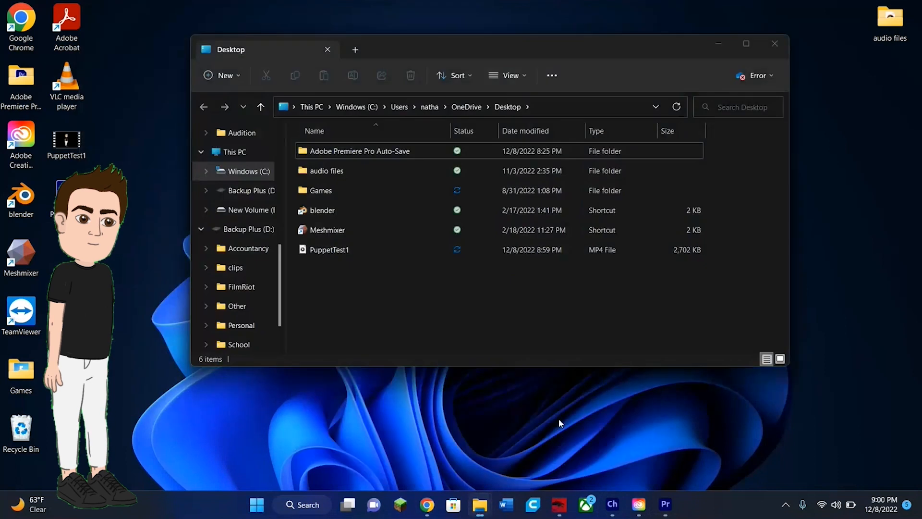
click(558, 430)
click(408, 251)
drag(360, 242, 334, 374)
click(446, 434)
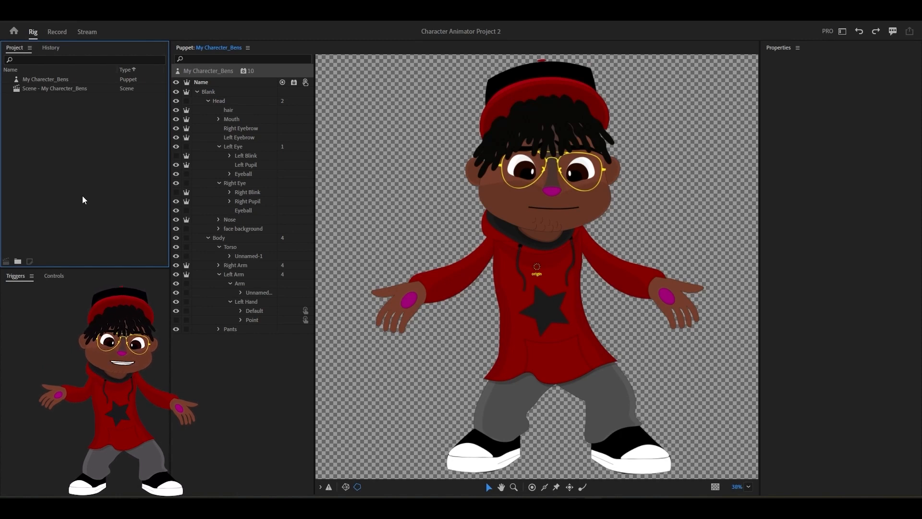
In the Character Animator rig, collapse the Head group, select the Right Arm layer, and examine the Stick, Handle and Dragger tools.
click(221, 238)
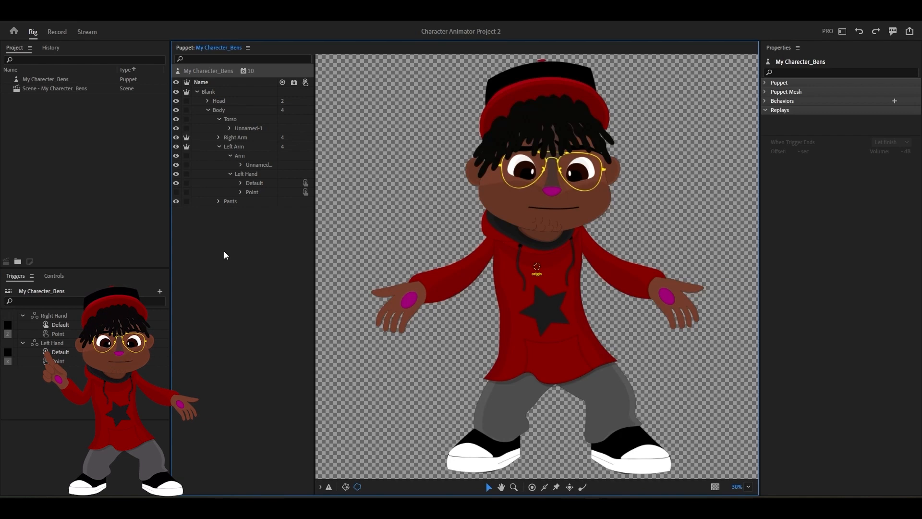
click(245, 139)
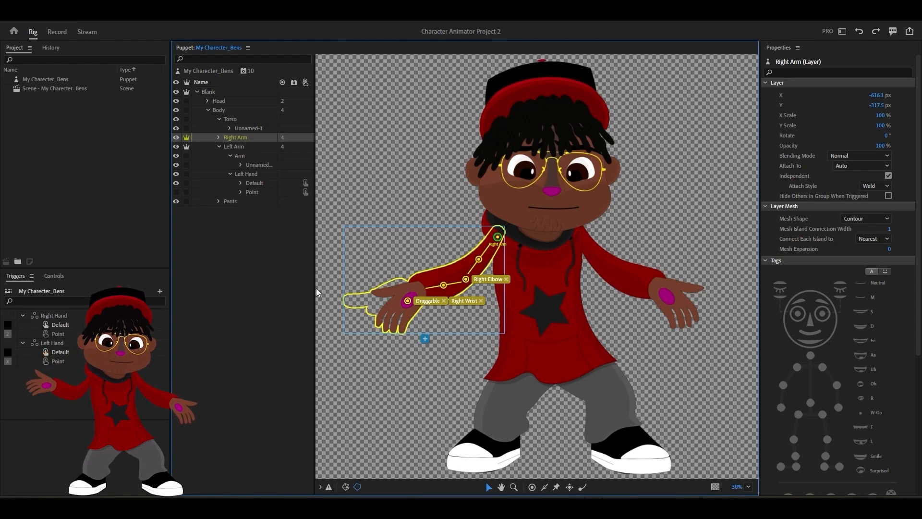
click(542, 488)
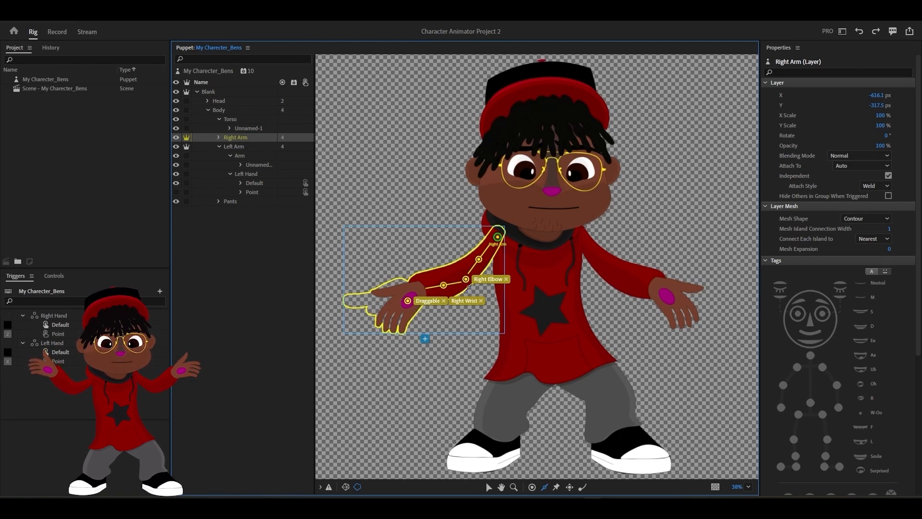
key(v)
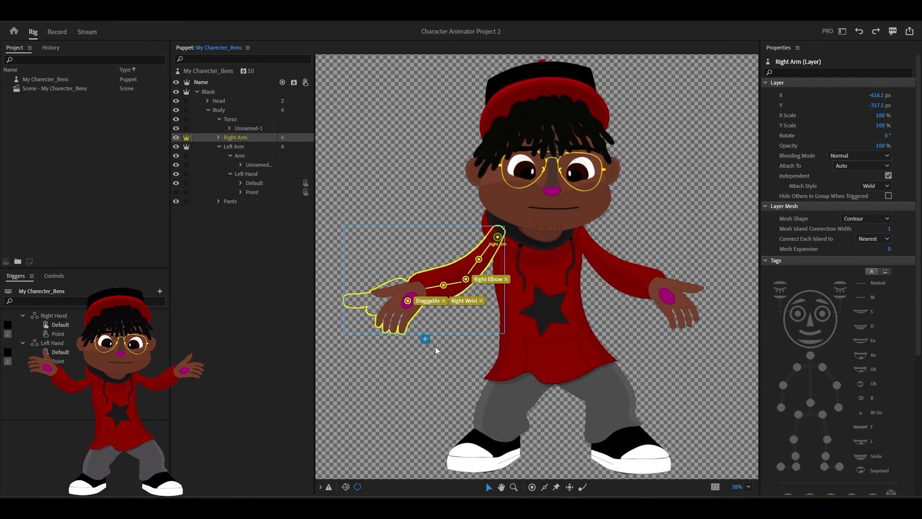
click(532, 487)
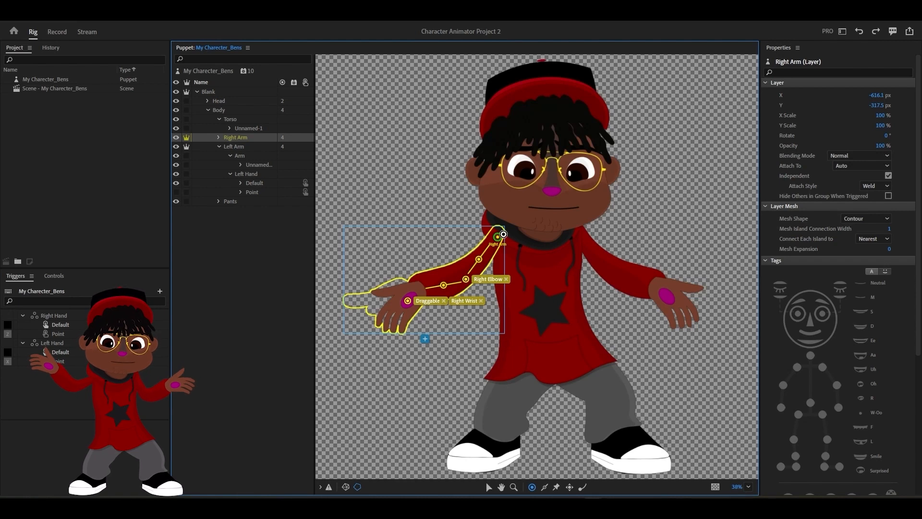
key(v)
click(569, 486)
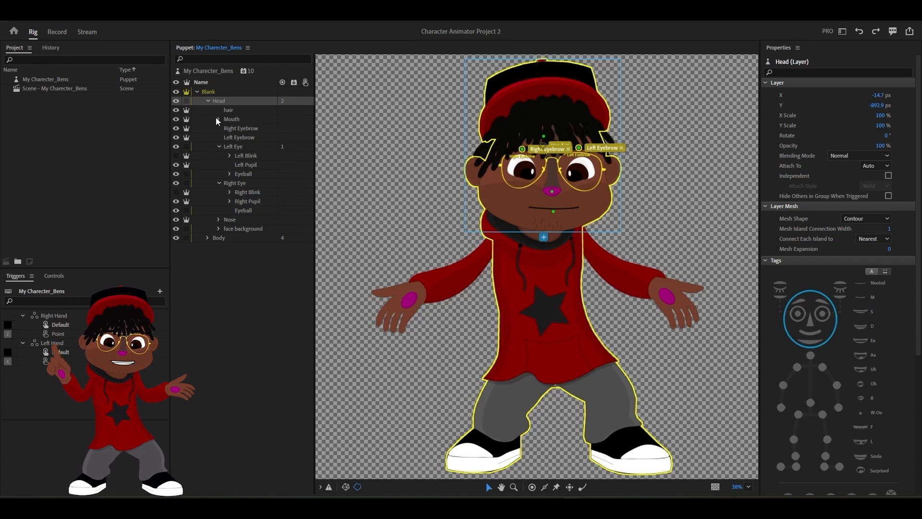
Collapse the Left Eye group and examine the puppet's Eye Gaze and Face behavior settings.
click(220, 146)
click(193, 260)
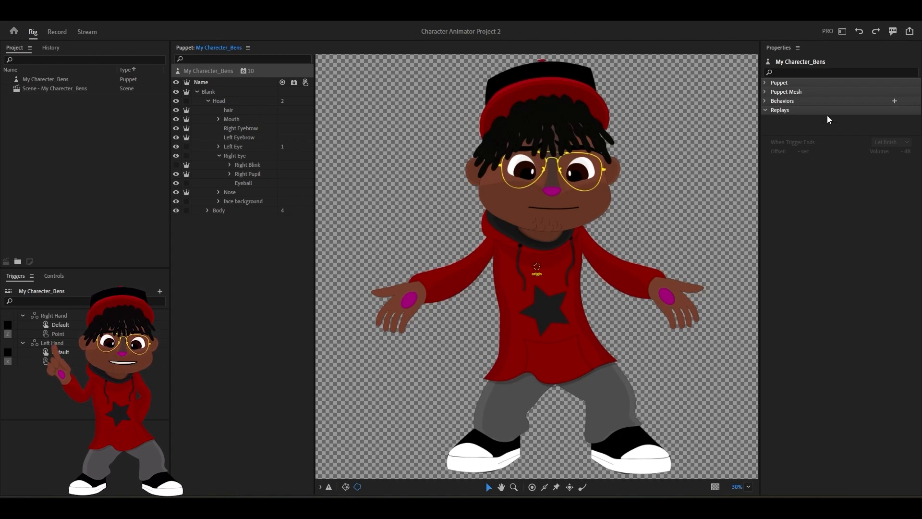
click(765, 101)
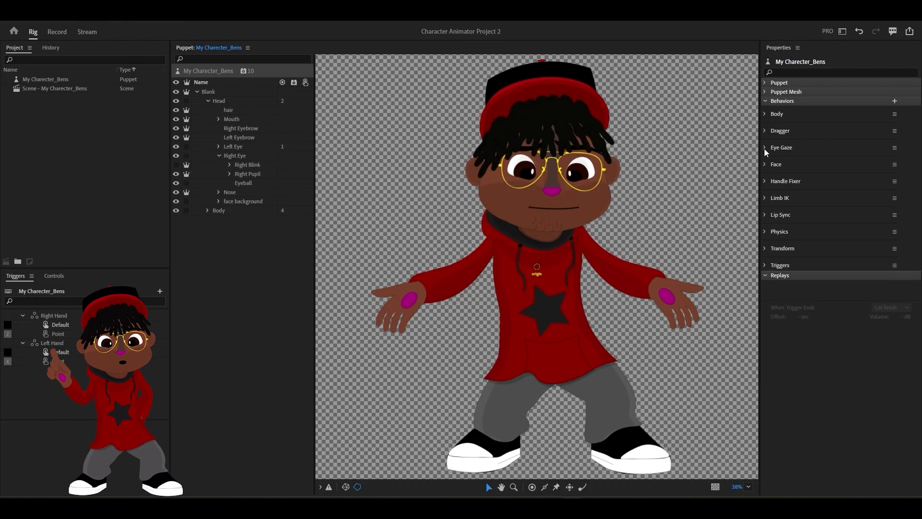
click(763, 146)
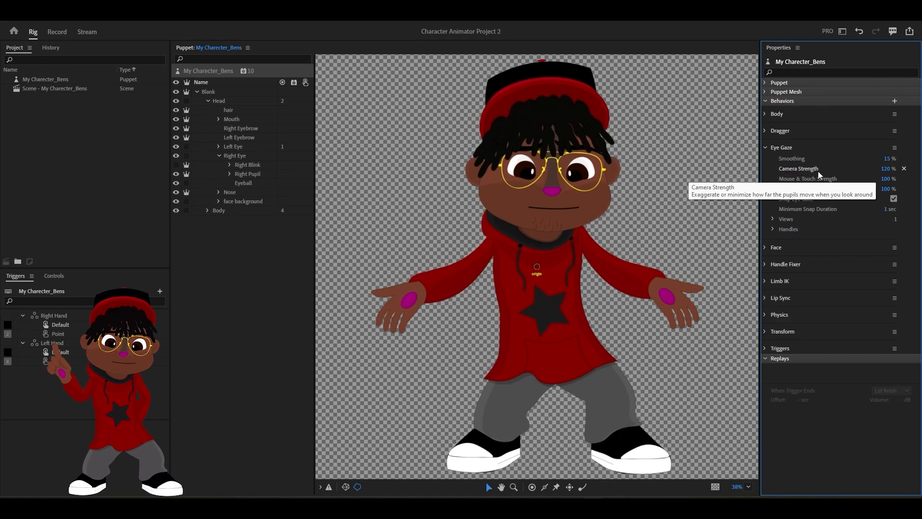
click(763, 246)
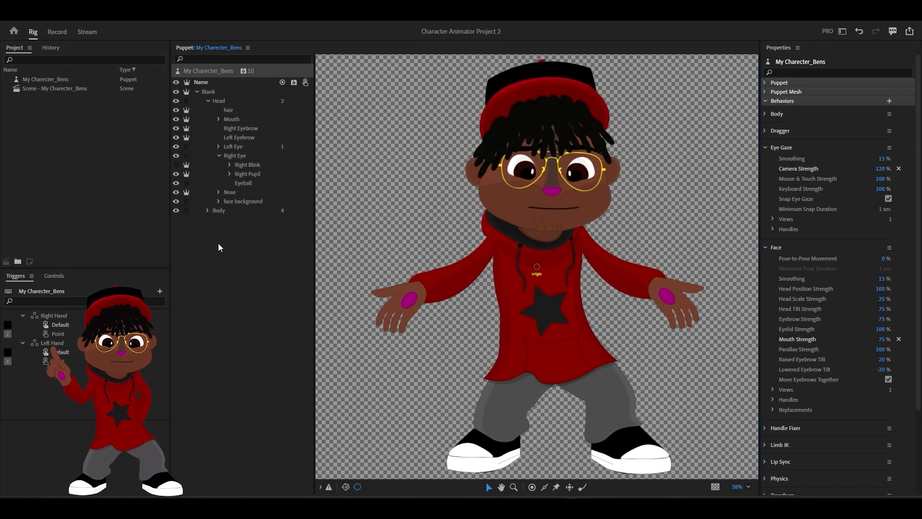
Examine the Nose layer's tag, then expand the Body group to review its torso, arm and hand layers.
click(228, 191)
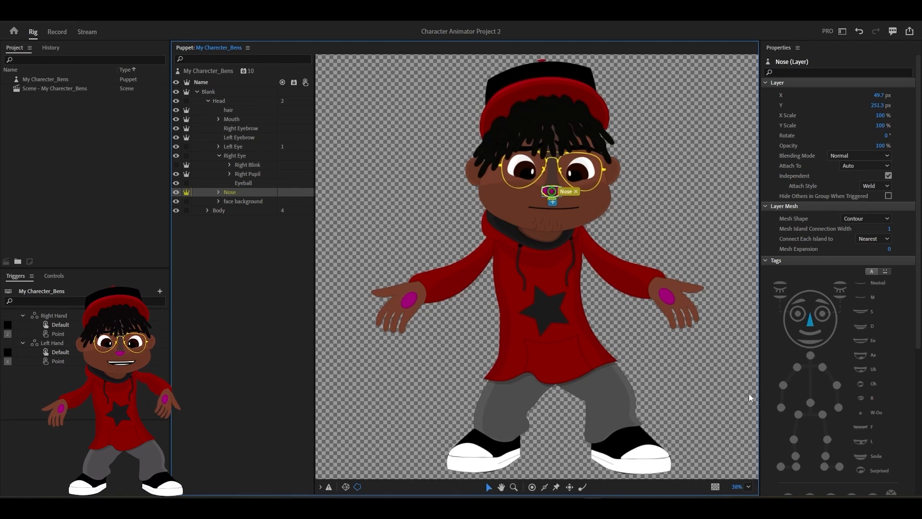
click(257, 276)
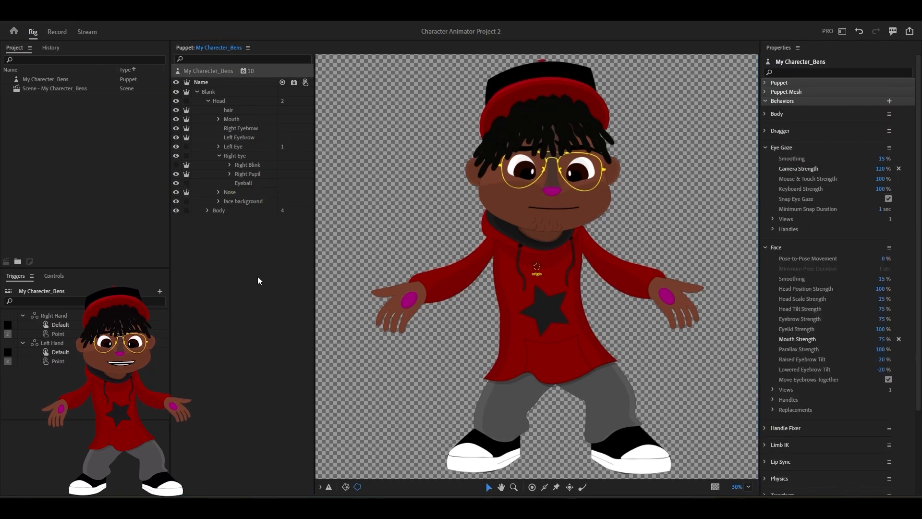
click(208, 211)
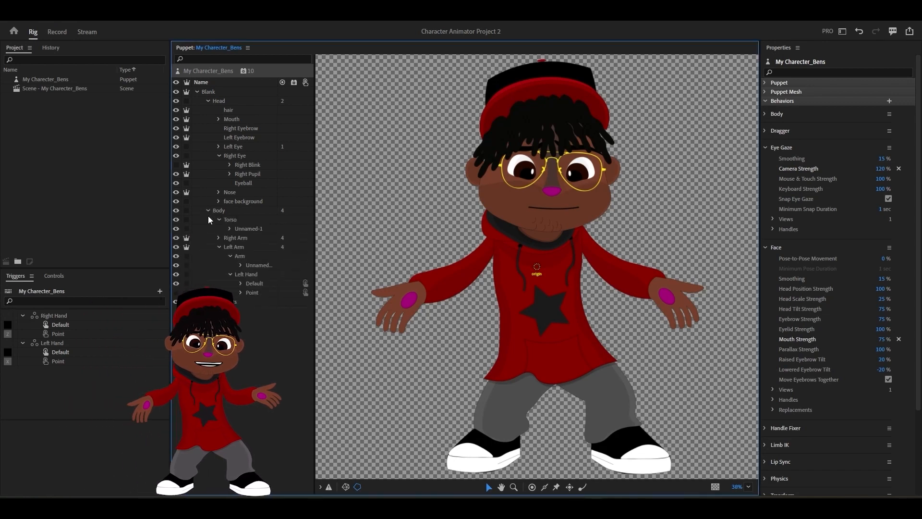
drag(237, 238, 80, 470)
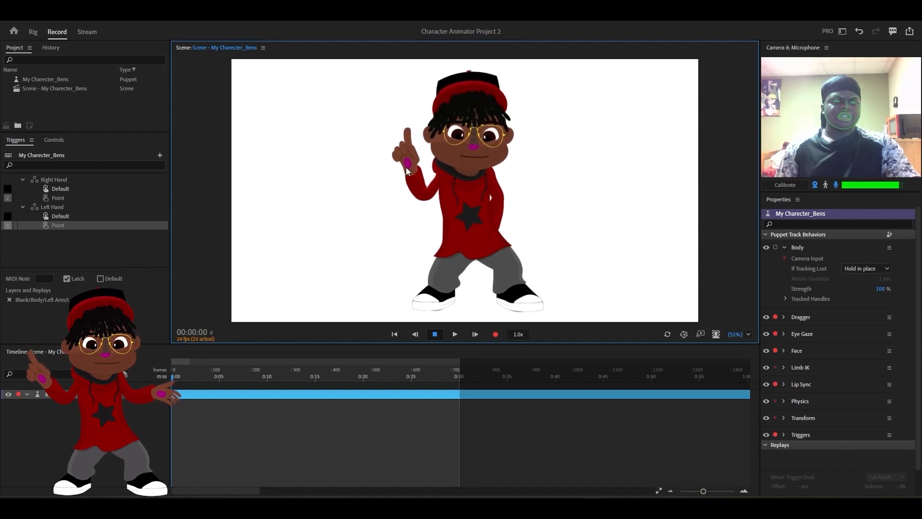
Switch the puppet's raised hand from the pointing pose to the open hand and move it slightly.
key(x)
drag(405, 167, 406, 161)
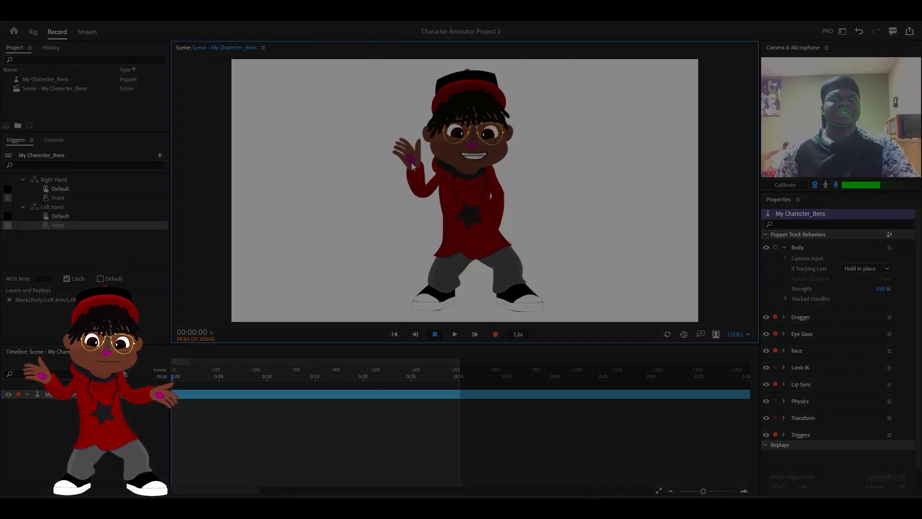